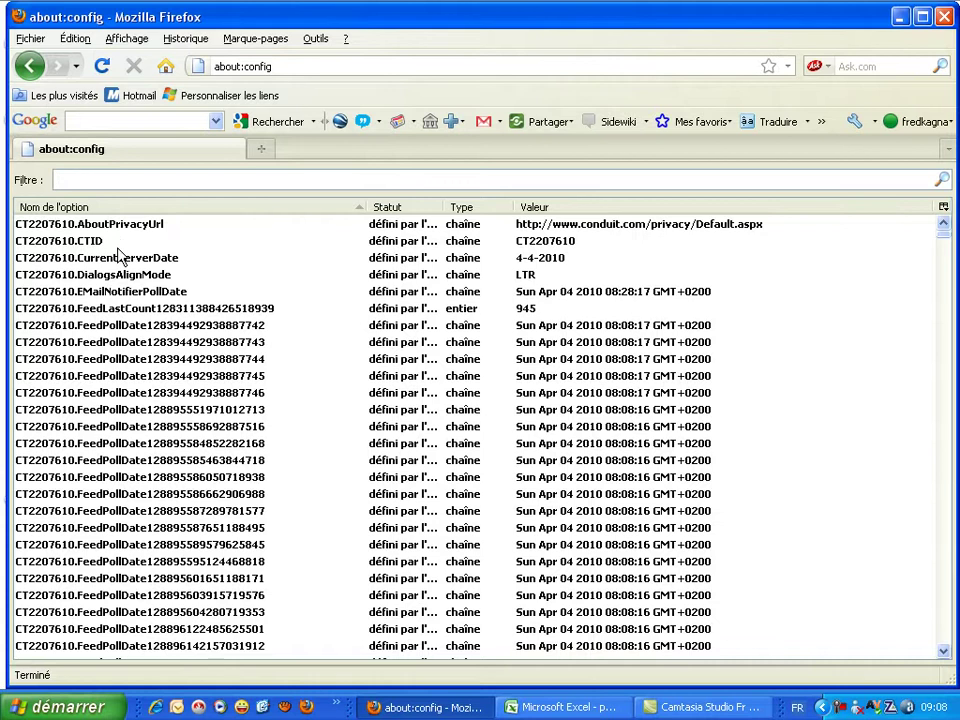
# Filter the preferences by "network.dns" and toggle network.dns.disableIPv6 to true.
pyautogui.write('network')
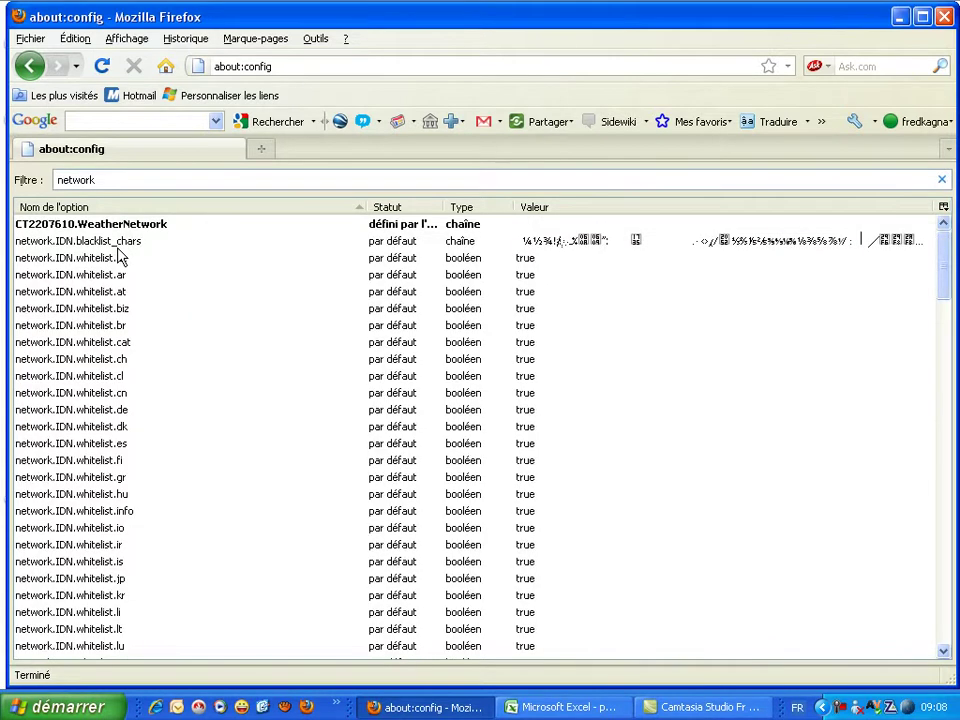
pyautogui.write('.d')
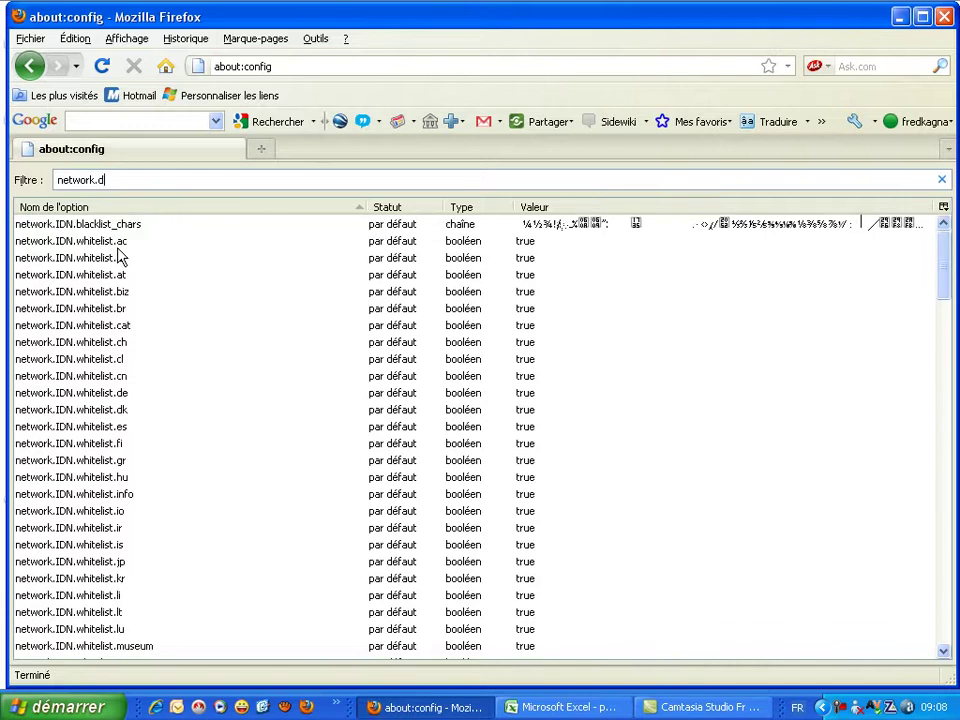
pyautogui.write('ns')
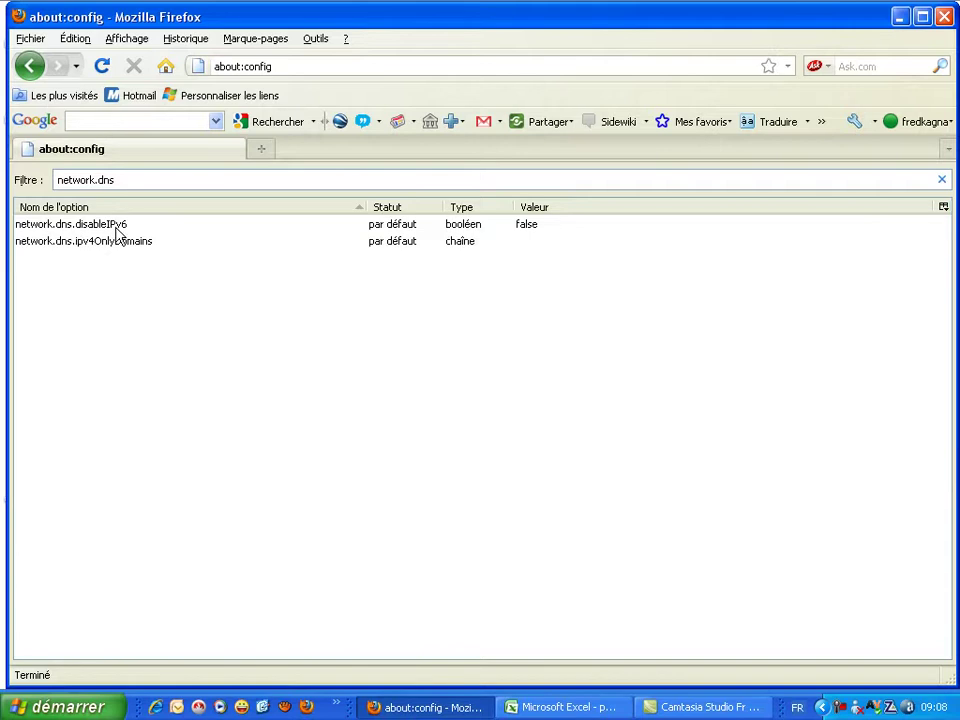
pyautogui.rightClick(115, 229)
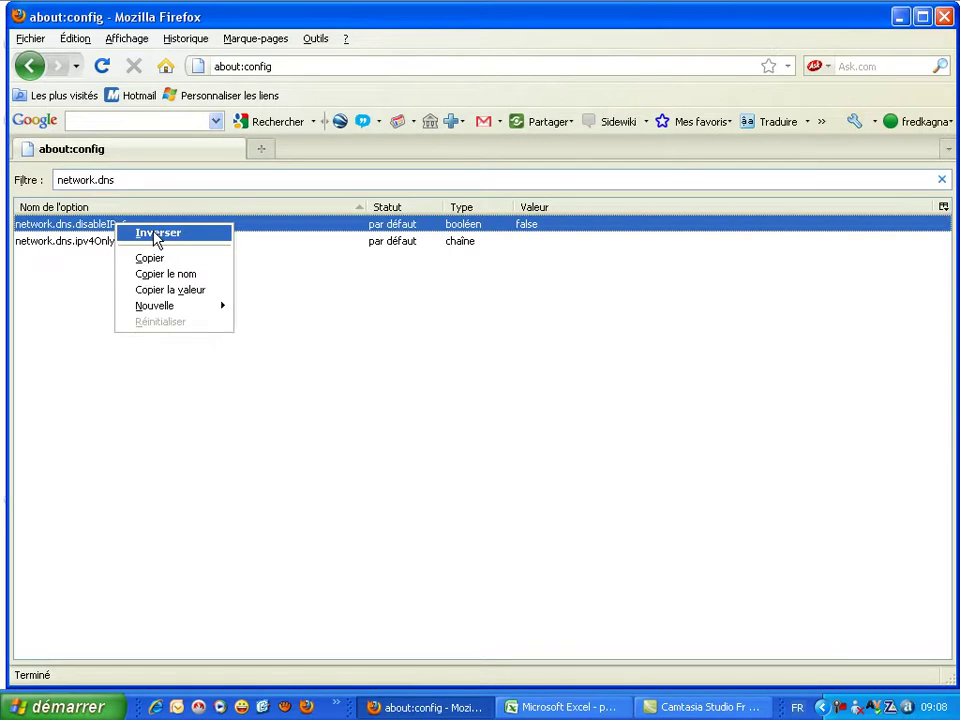
pyautogui.click(155, 233)
# Change the preference filter to "network.http" and toggle network.http.pipelining to true.
pyautogui.click(28, 180)
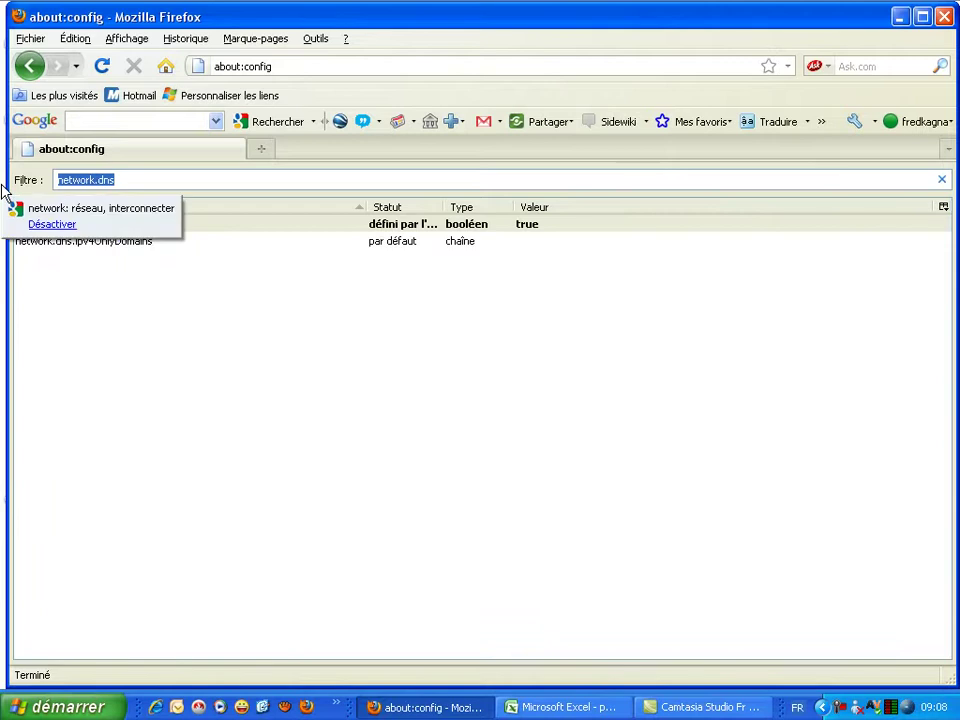
pyautogui.click(159, 180)
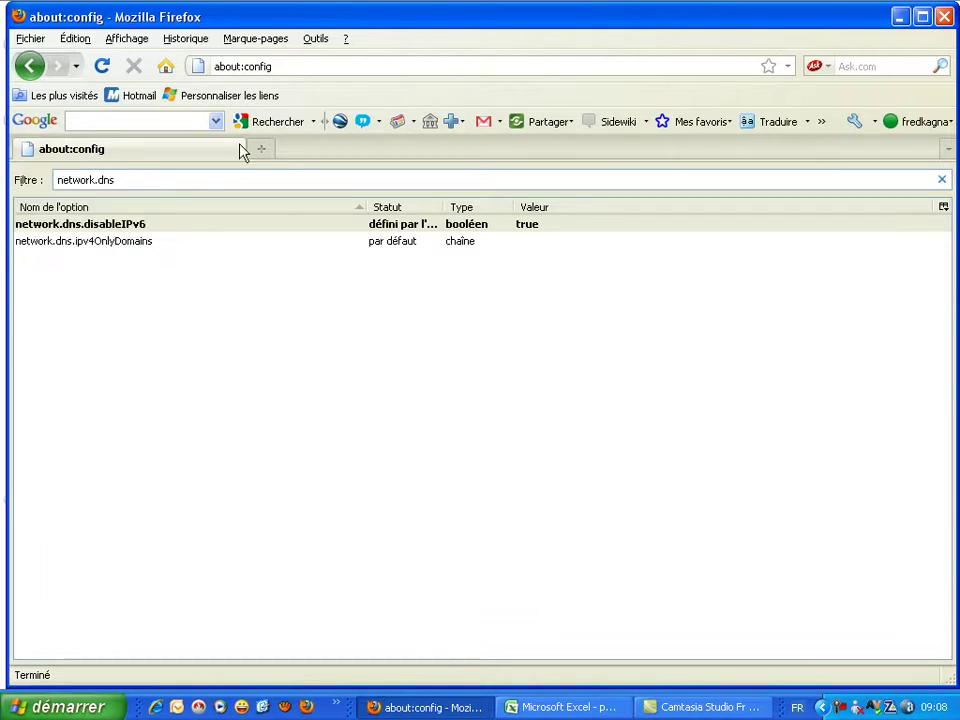
pyautogui.press('BackSpace')
pyautogui.press('BackSpace')
pyautogui.press('BackSpace')
pyautogui.write('h')
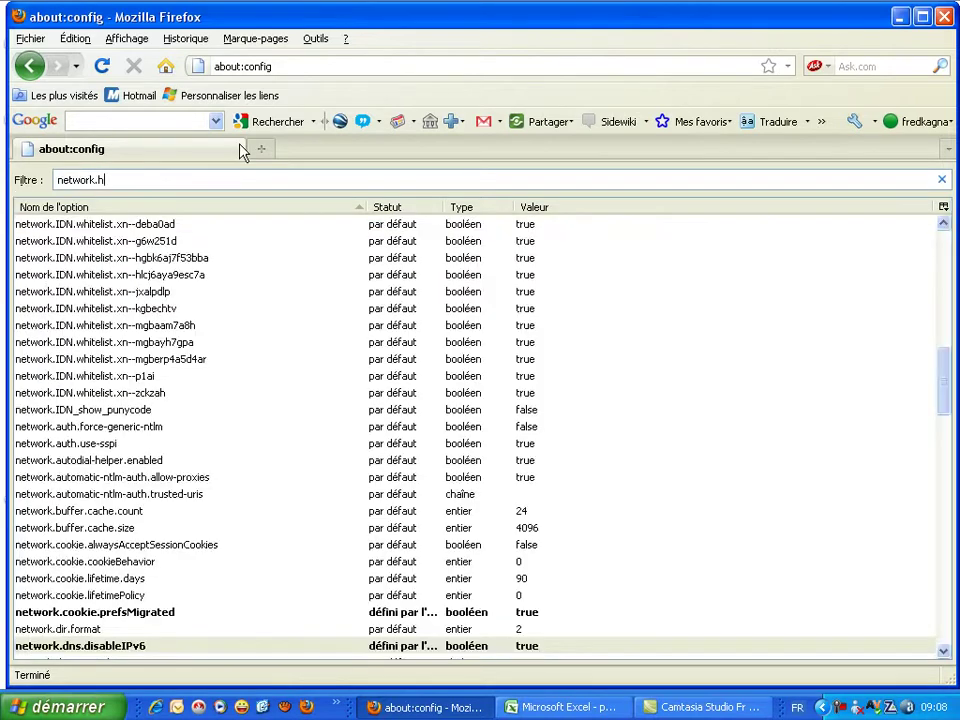
pyautogui.write('tt')
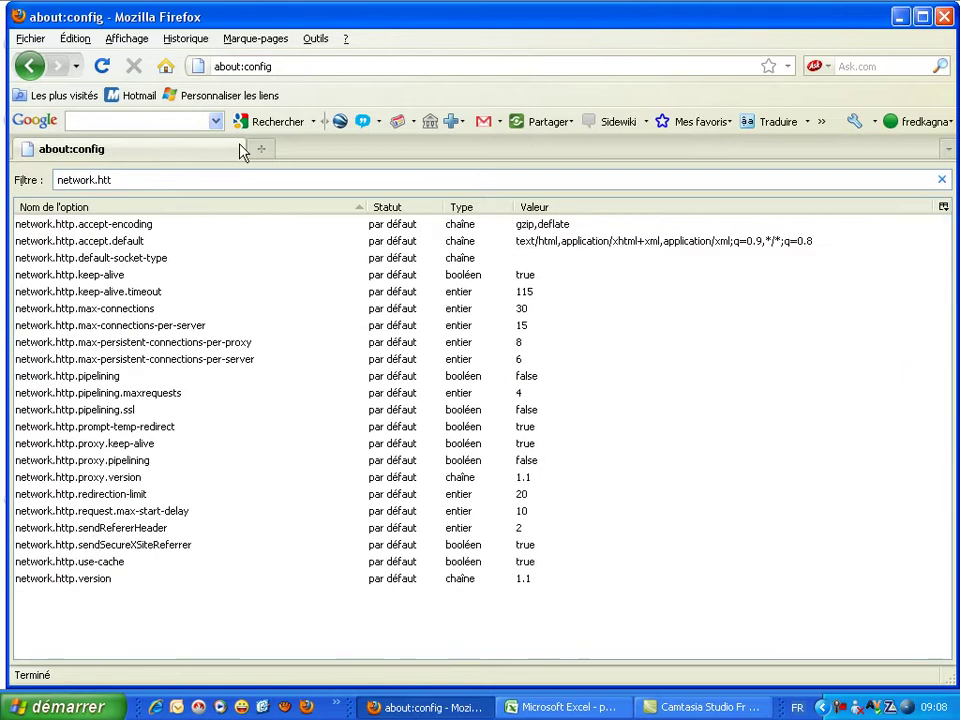
pyautogui.write('p')
pyautogui.rightClick(113, 383)
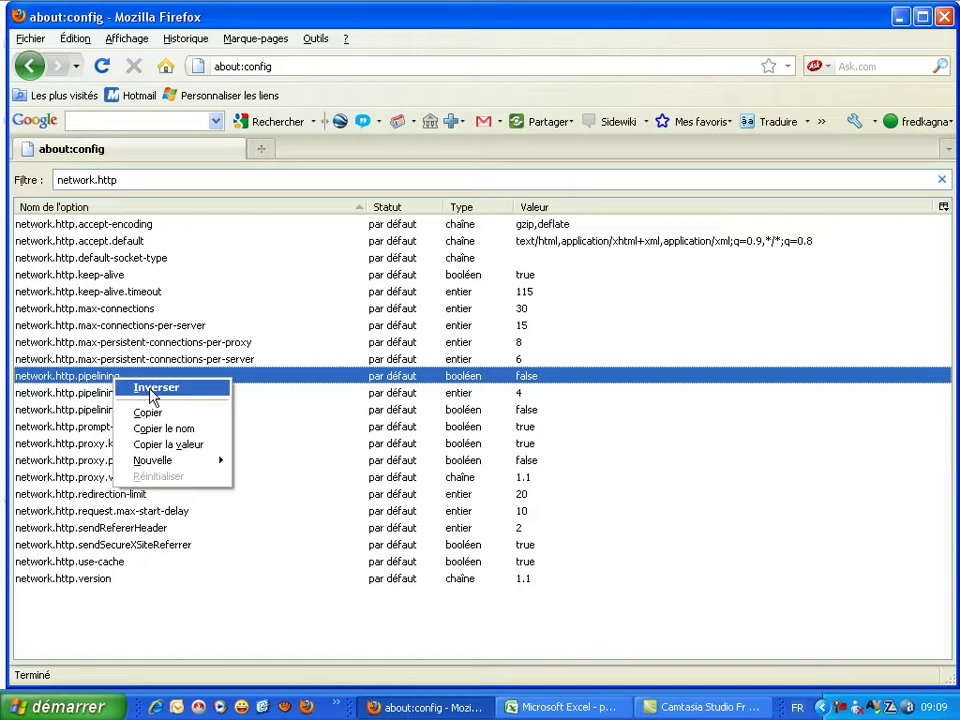
pyautogui.click(152, 390)
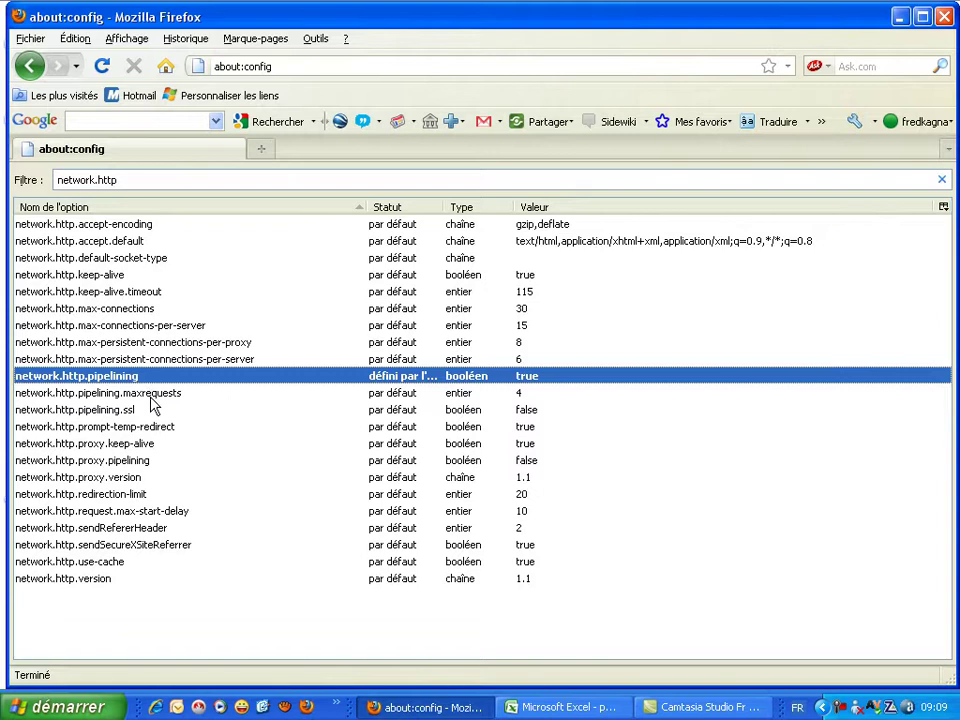
# Set the network.http.pipelining.maxrequests preference to 8.
pyautogui.rightClick(153, 400)
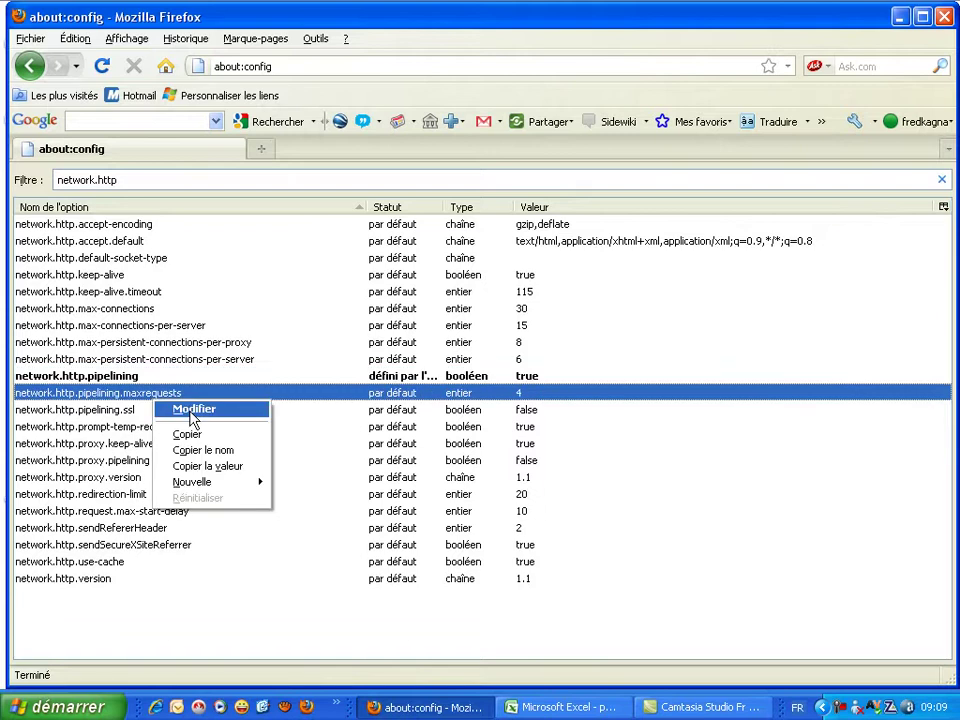
pyautogui.click(193, 410)
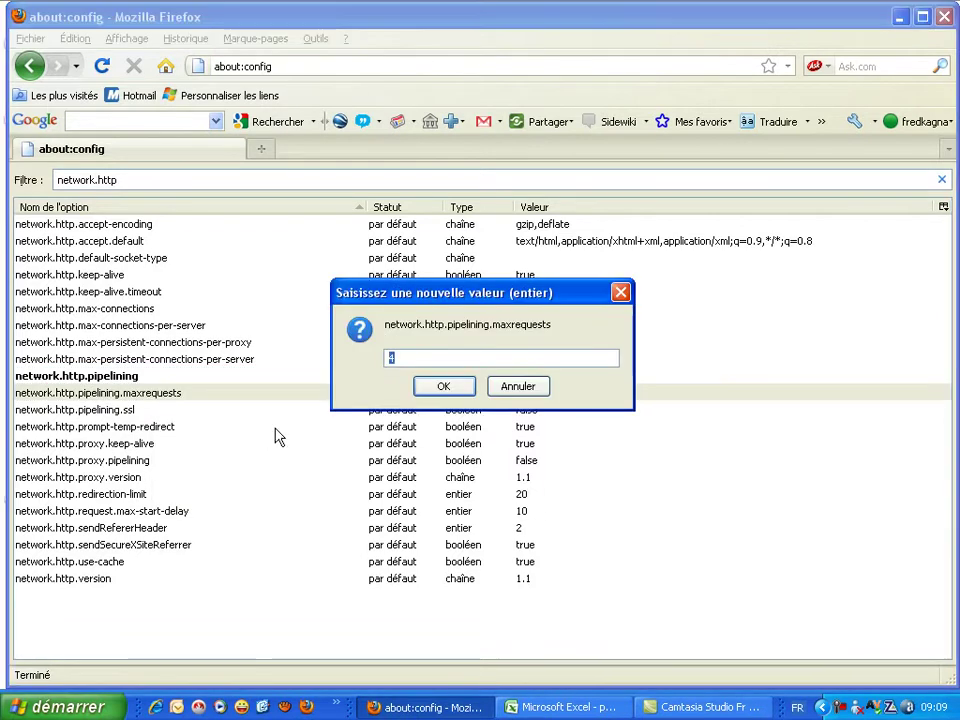
pyautogui.write('8')
pyautogui.click(443, 388)
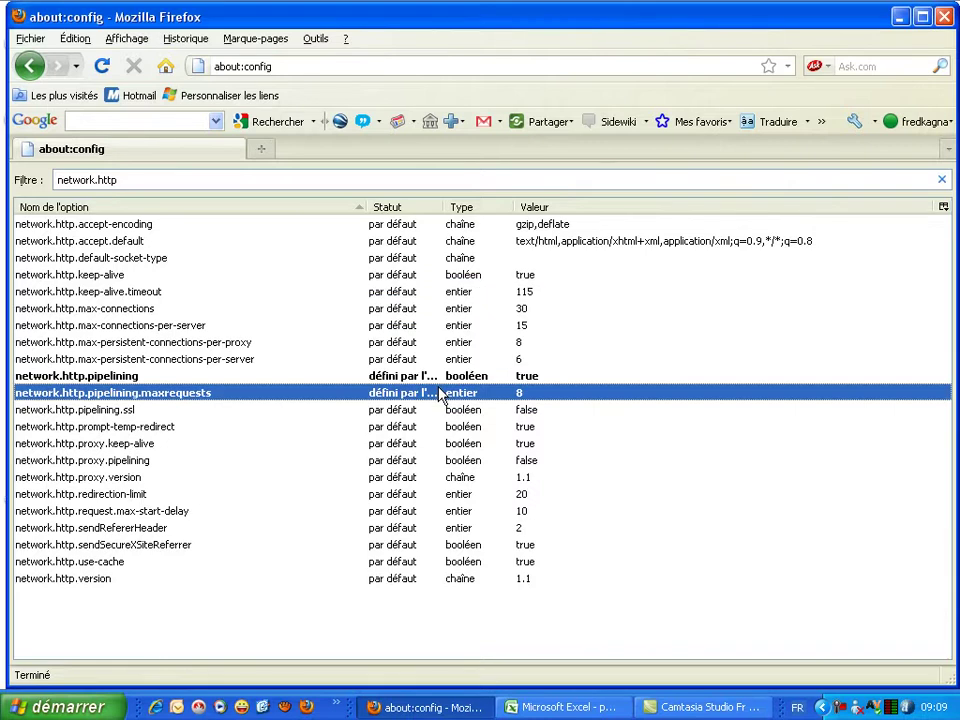
# Toggle the network.http.proxy.pipelining preference to true.
pyautogui.click(72, 462)
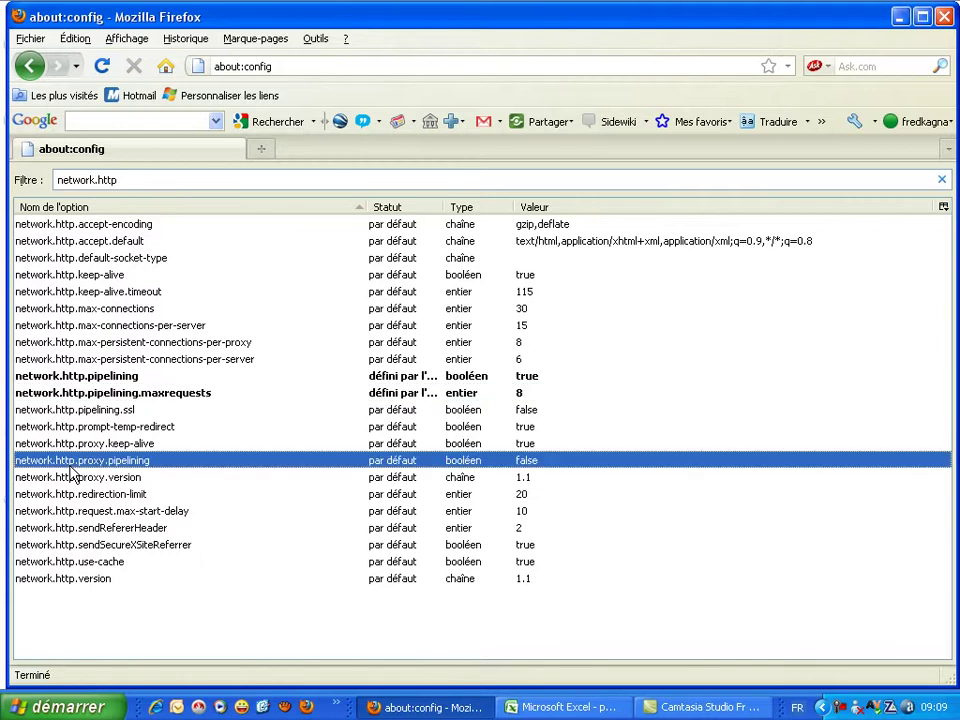
pyautogui.rightClick(137, 467)
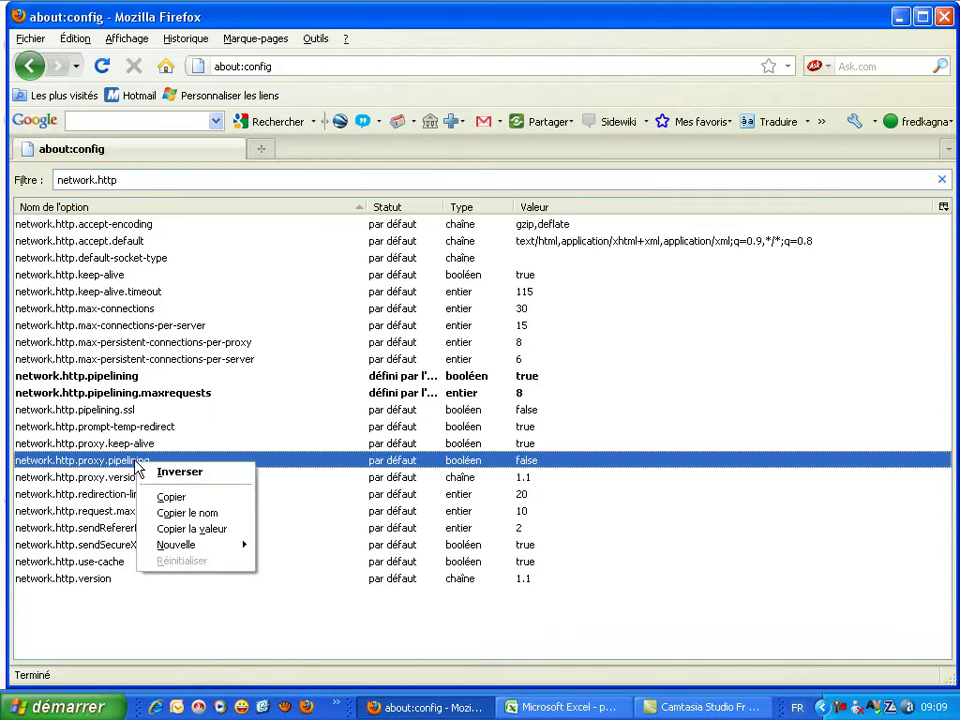
pyautogui.click(186, 476)
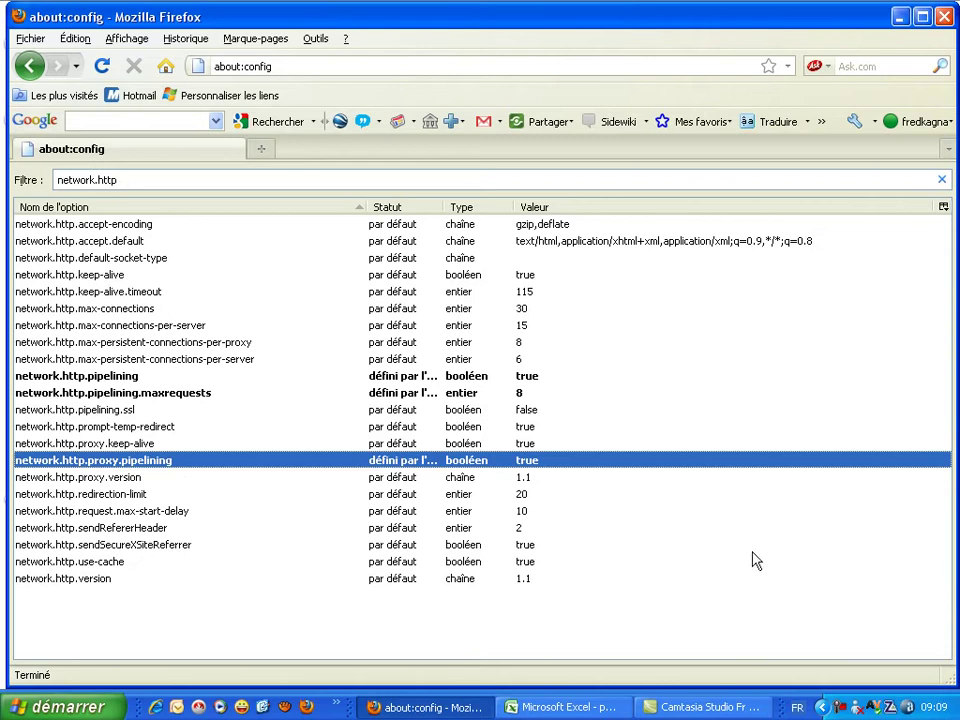
# Create a new integer preference named nglayout.initialpaint.delay with the value 0.
pyautogui.rightClick(563, 646)
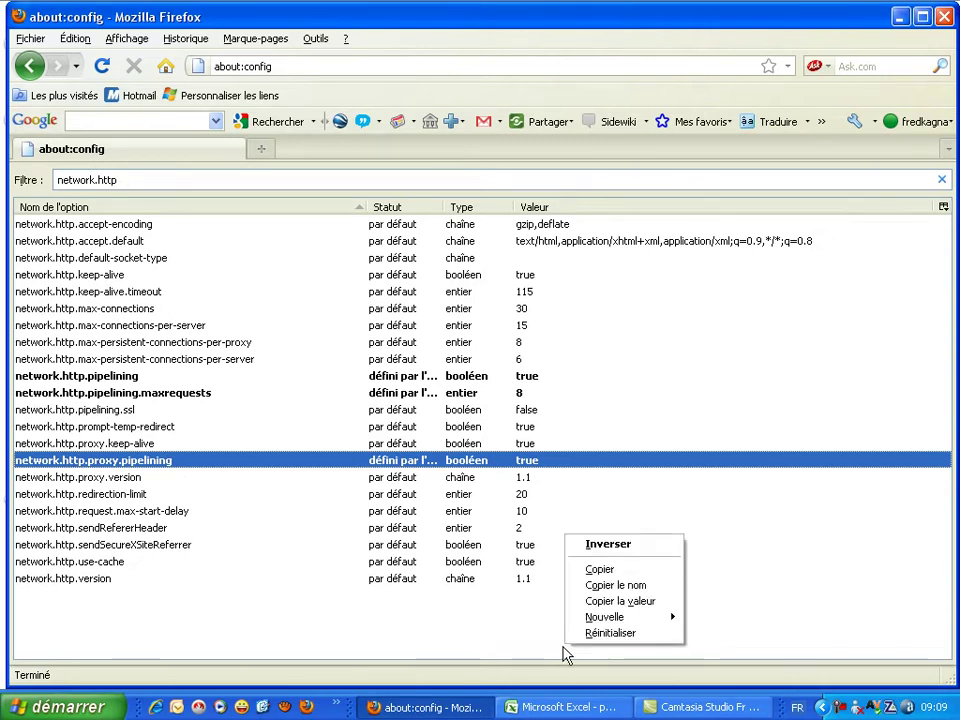
pyautogui.moveTo(610, 623)
pyautogui.moveTo(659, 623)
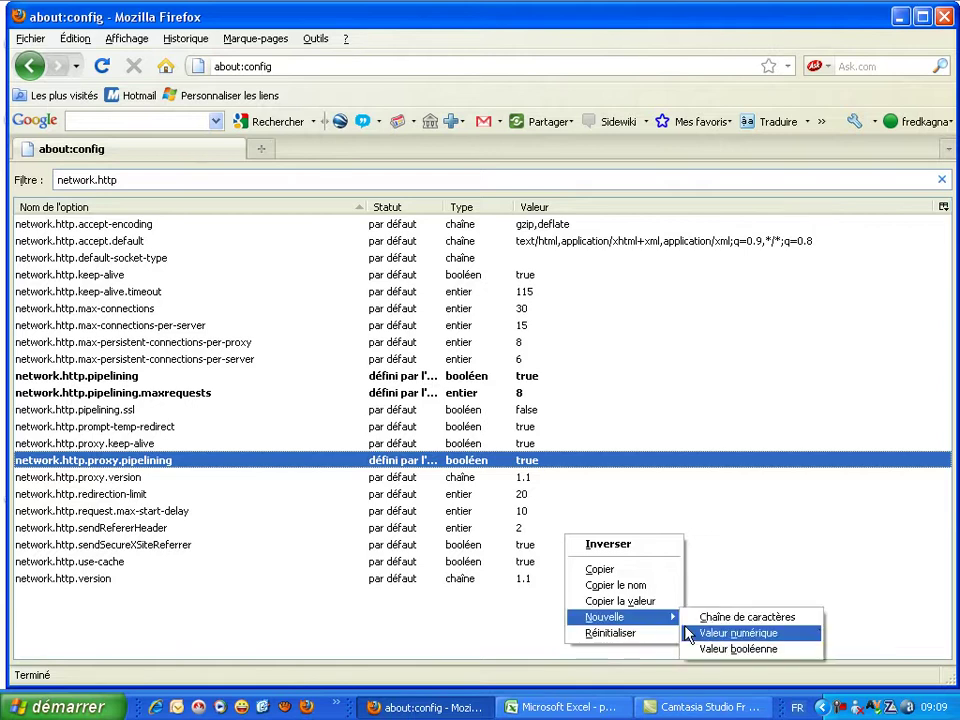
pyautogui.click(688, 633)
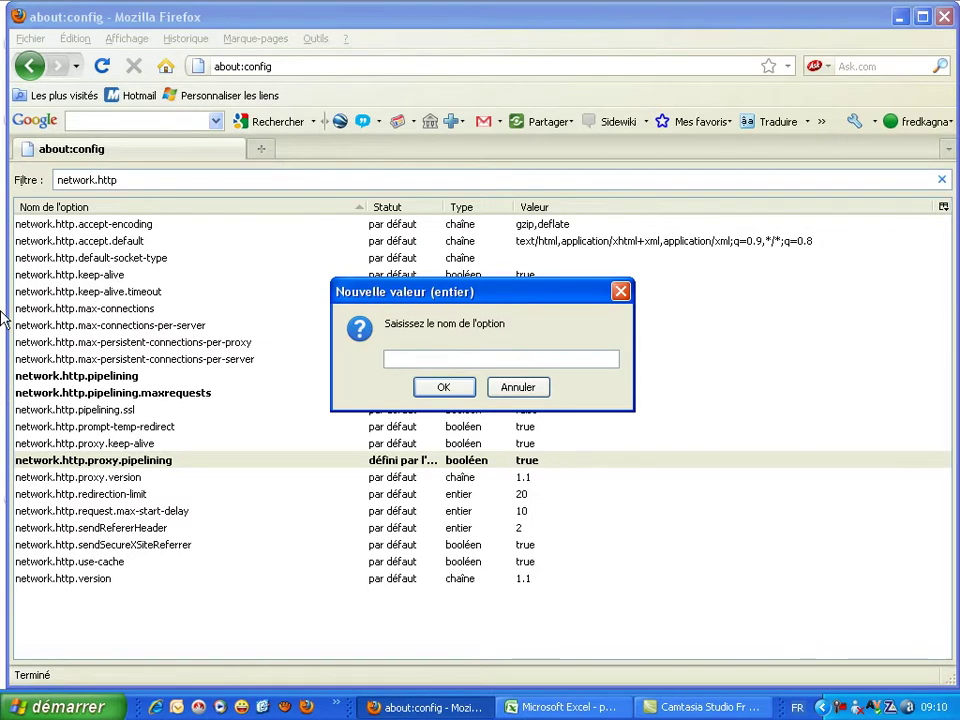
pyautogui.write('nglayout.initialpaint')
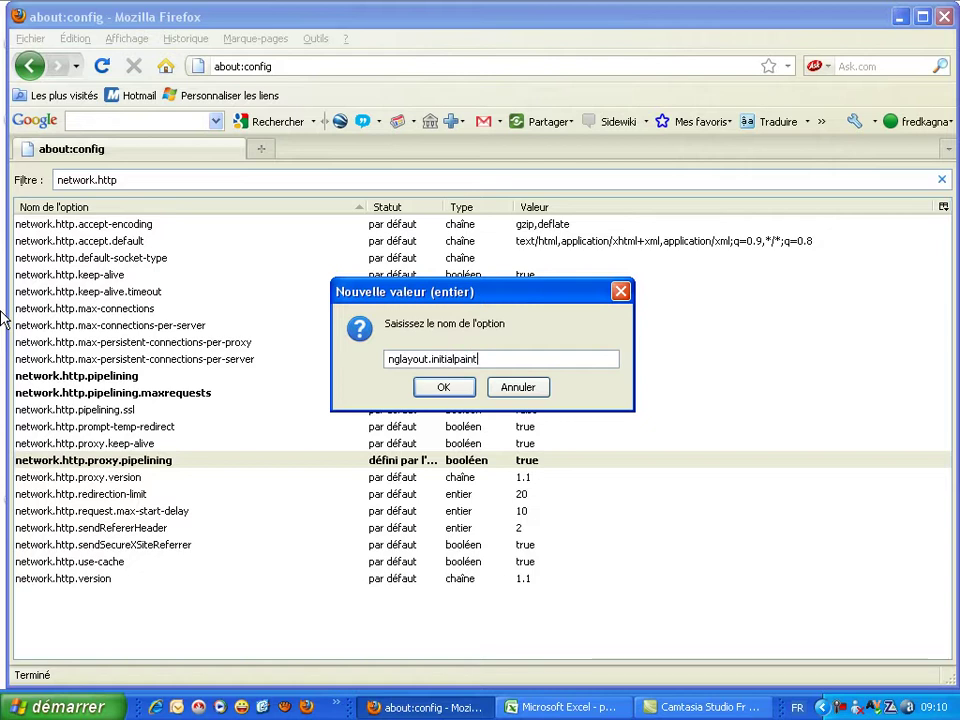
pyautogui.write('.delay')
pyautogui.click(447, 391)
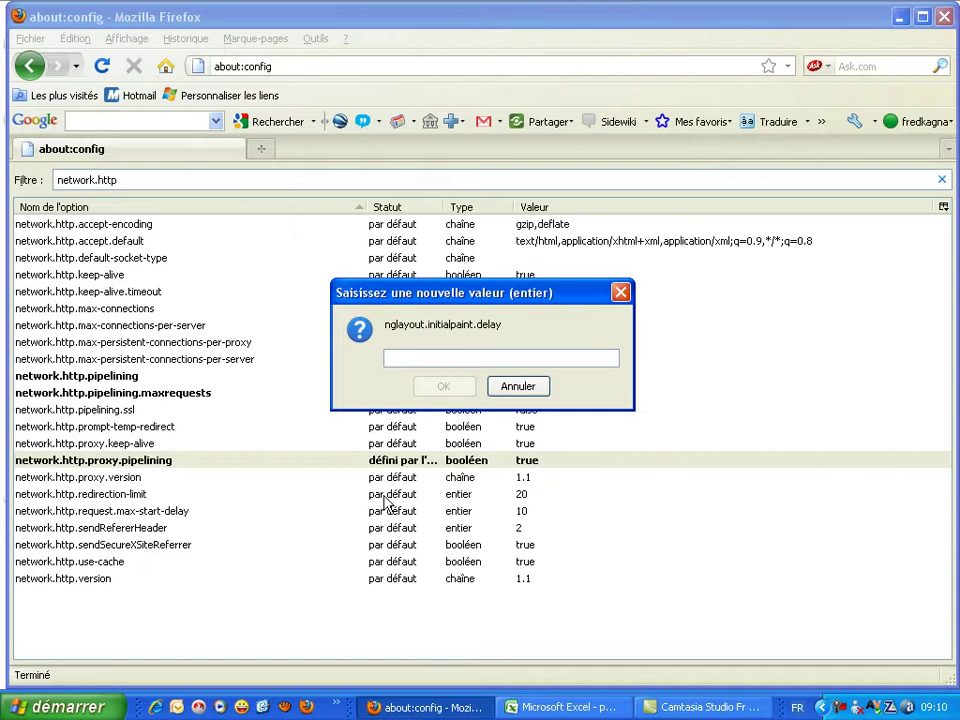
pyautogui.write('0')
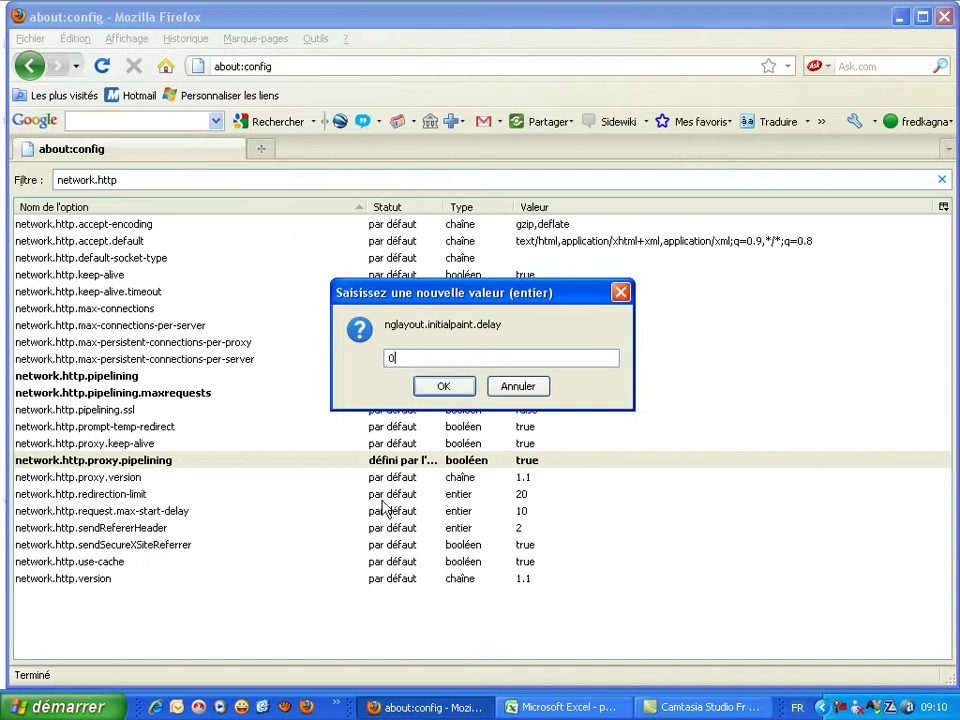
pyautogui.click(445, 393)
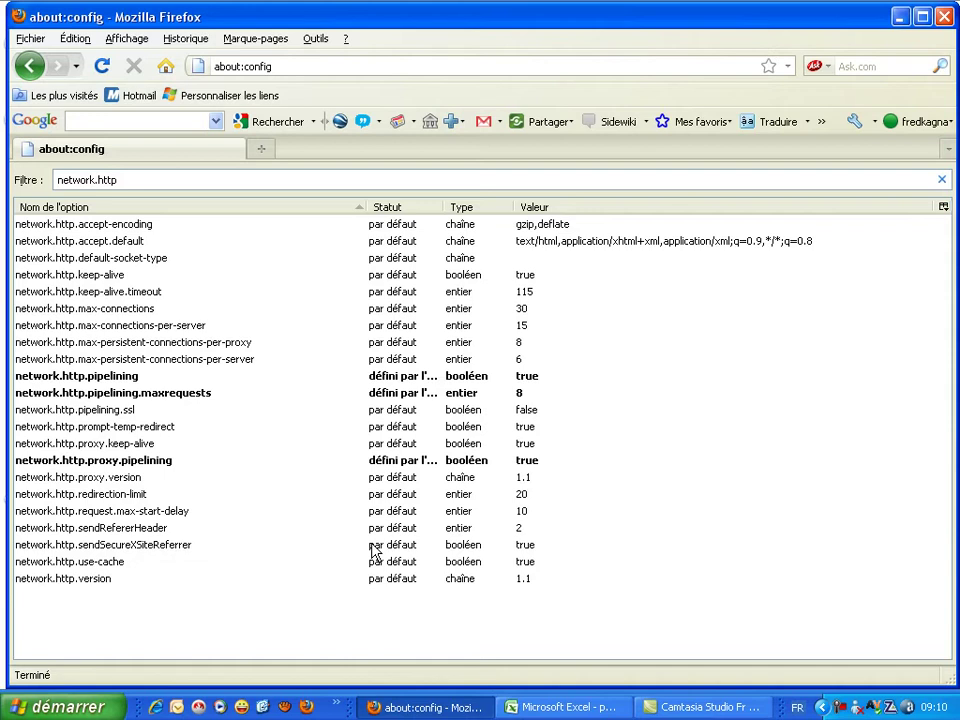
# Filter the preferences by "nglay" and select nglayout.initialpaint.delay to check its entry.
pyautogui.tripleClick(108, 180)
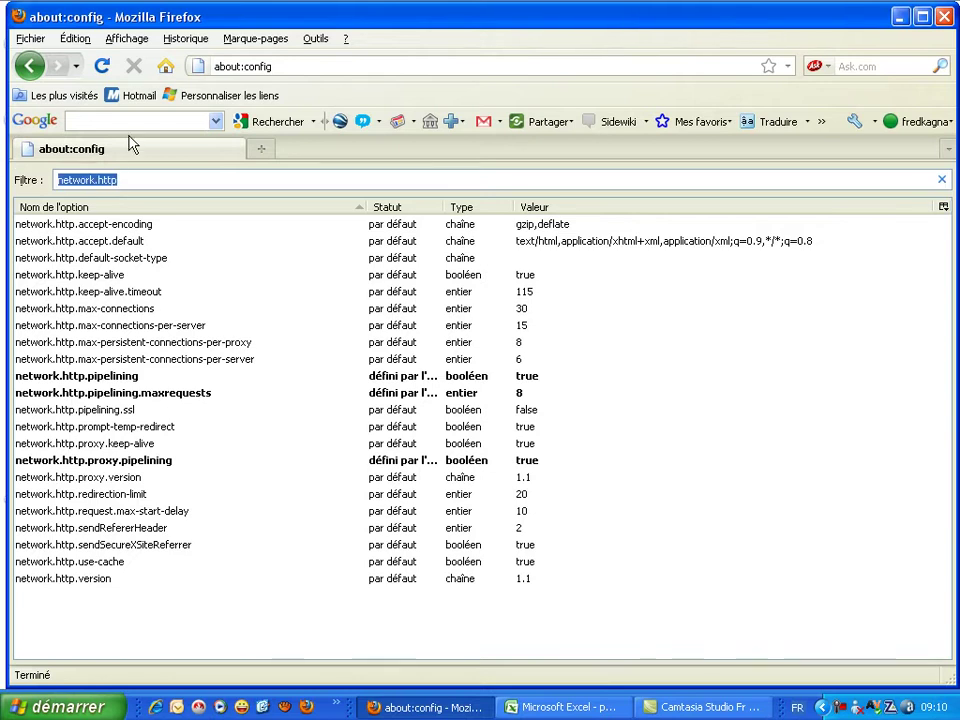
pyautogui.write('ngl')
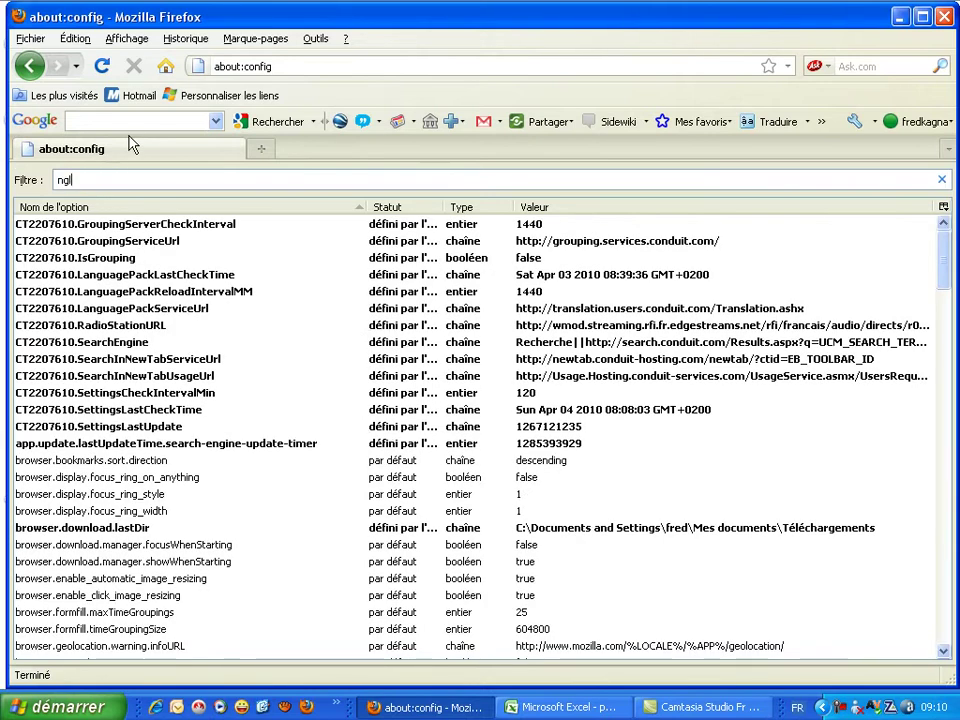
pyautogui.write('ay')
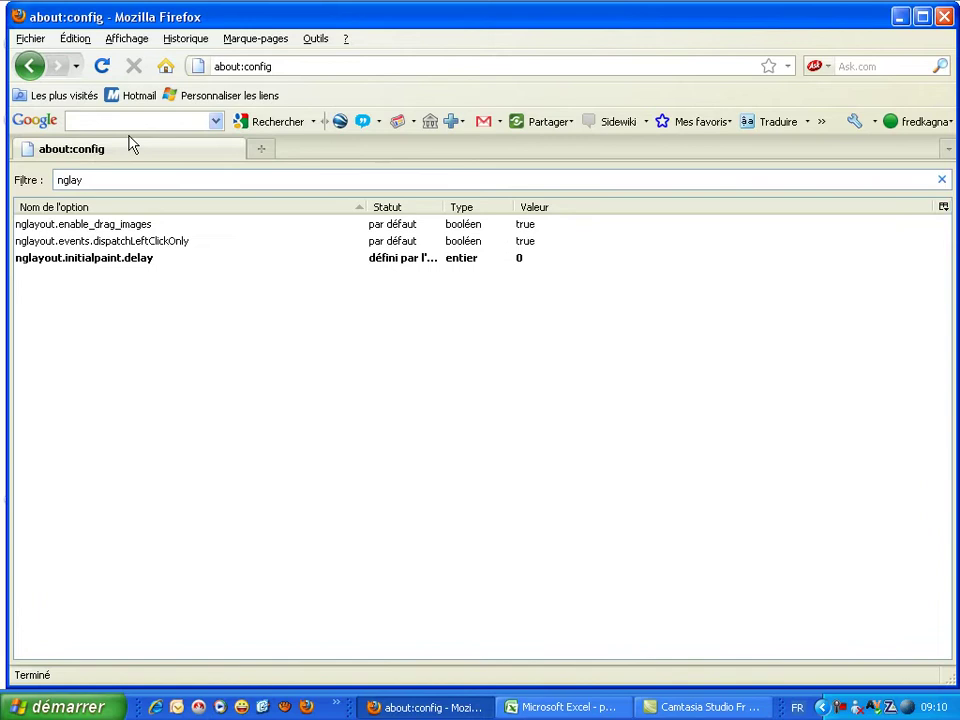
pyautogui.click(104, 262)
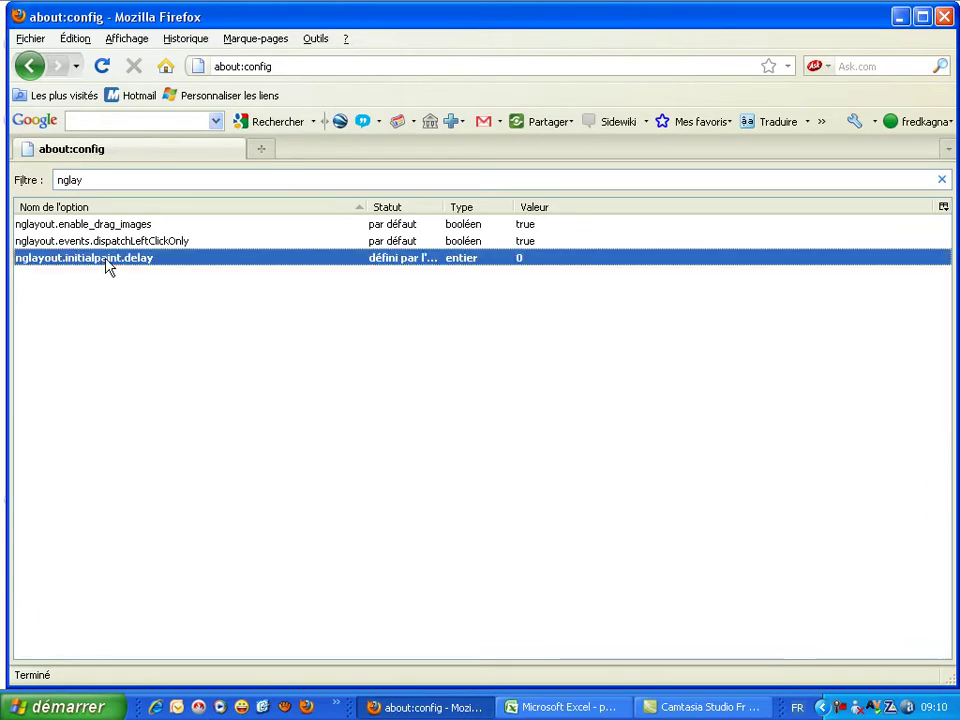
# Finish with the nglayout.initialpaint.delay entry and close the browser window.
pyautogui.rightClick(110, 265)
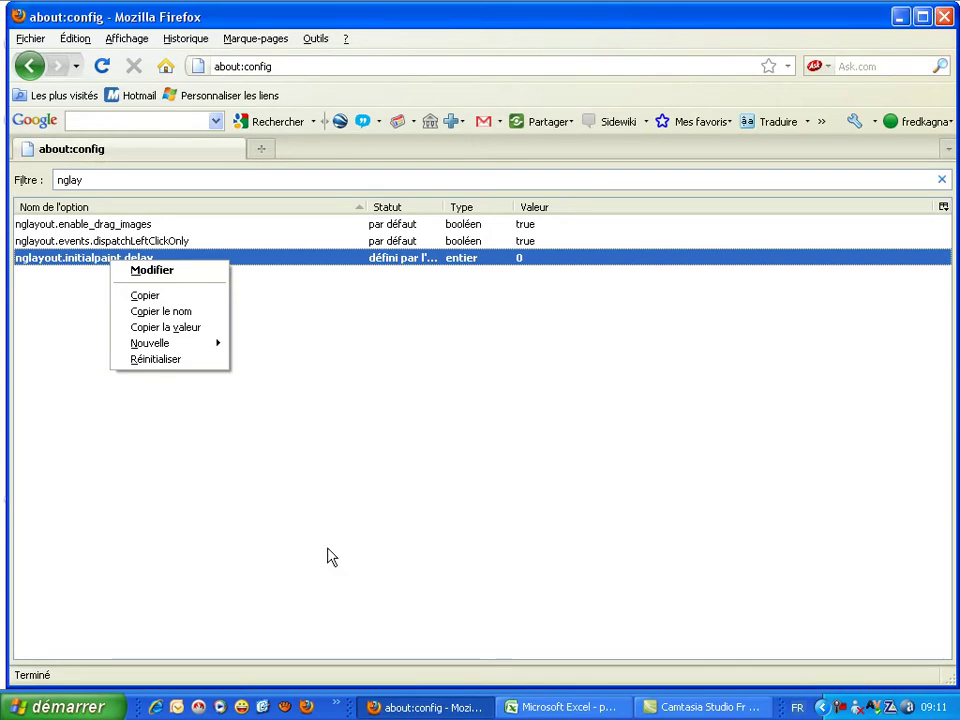
pyautogui.click(891, 7)
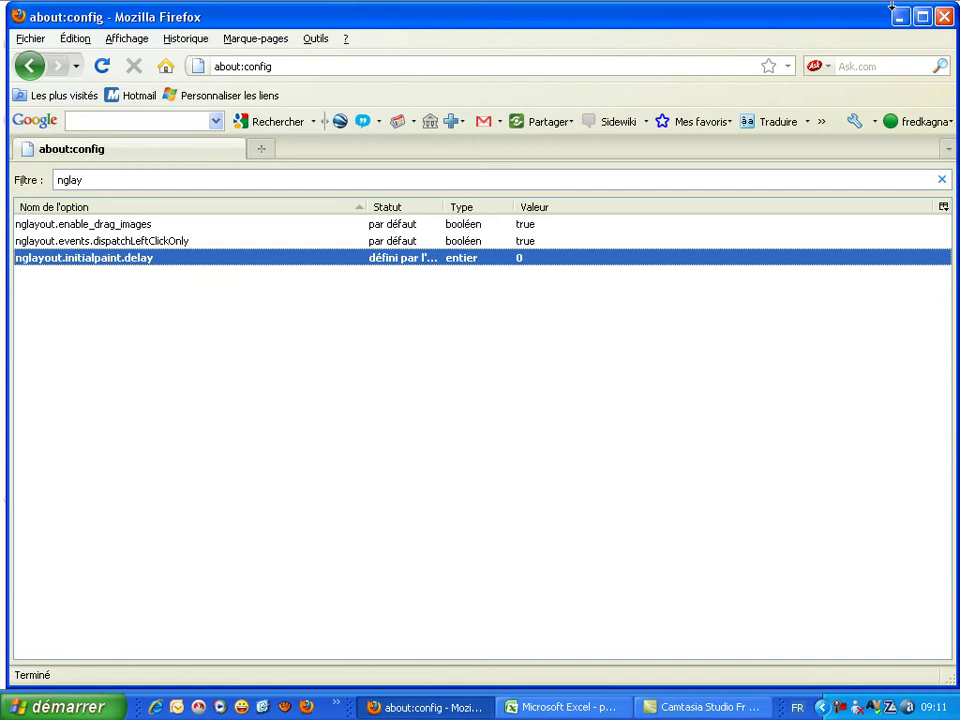
pyautogui.click(945, 18)
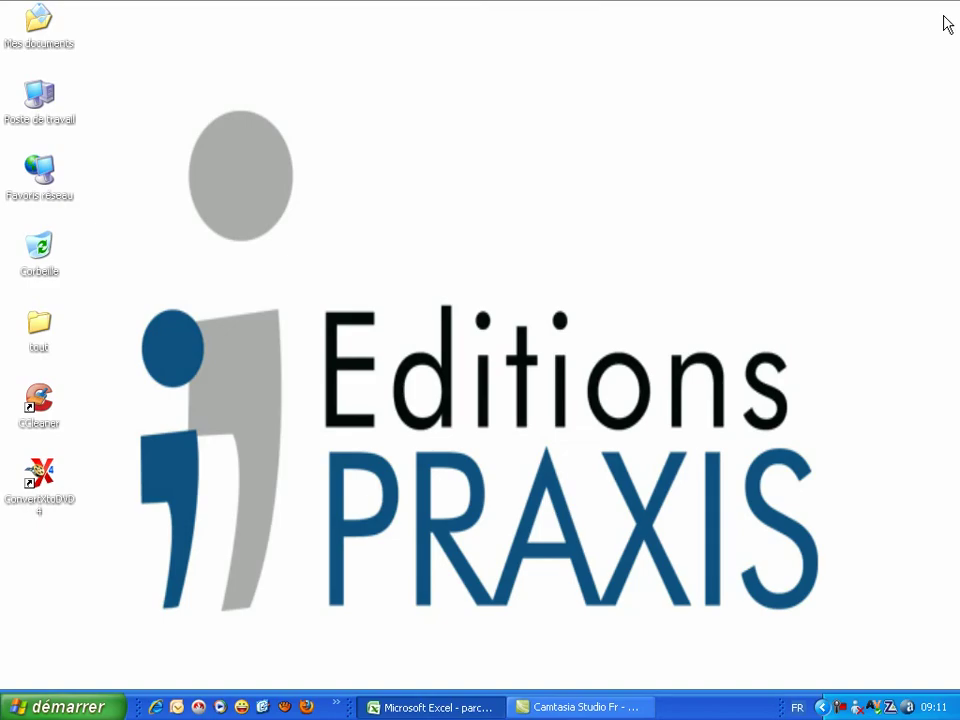